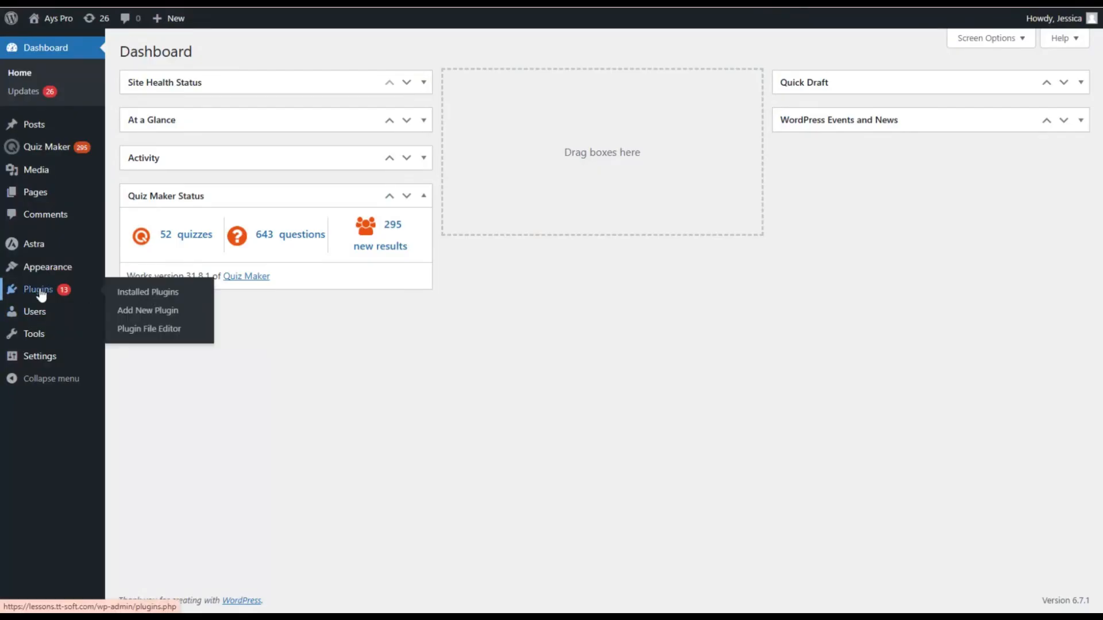
- Upload quiz-maker-url-parameters.zip as a new plugin, install it and activate it
{"action": "left_click", "coordinate": [39, 290]}
{"action": "left_click", "coordinate": [211, 53]}
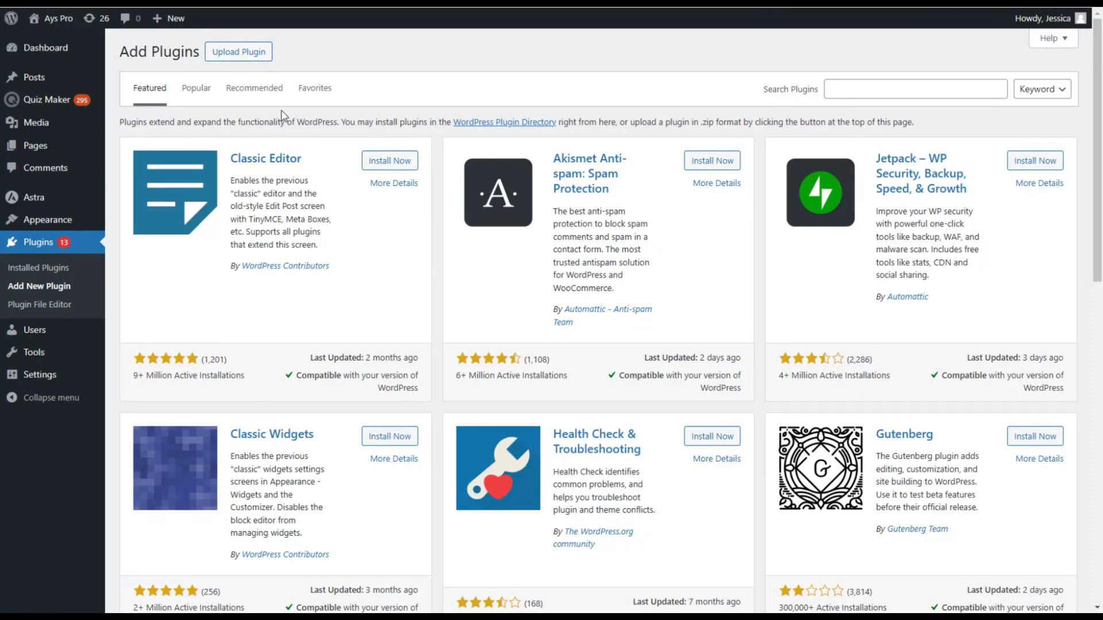
{"action": "left_click", "coordinate": [239, 51]}
{"action": "left_click", "coordinate": [512, 172]}
{"action": "scroll", "coordinate": [87, 172], "scroll_direction": "up", "scroll_amount": 2}
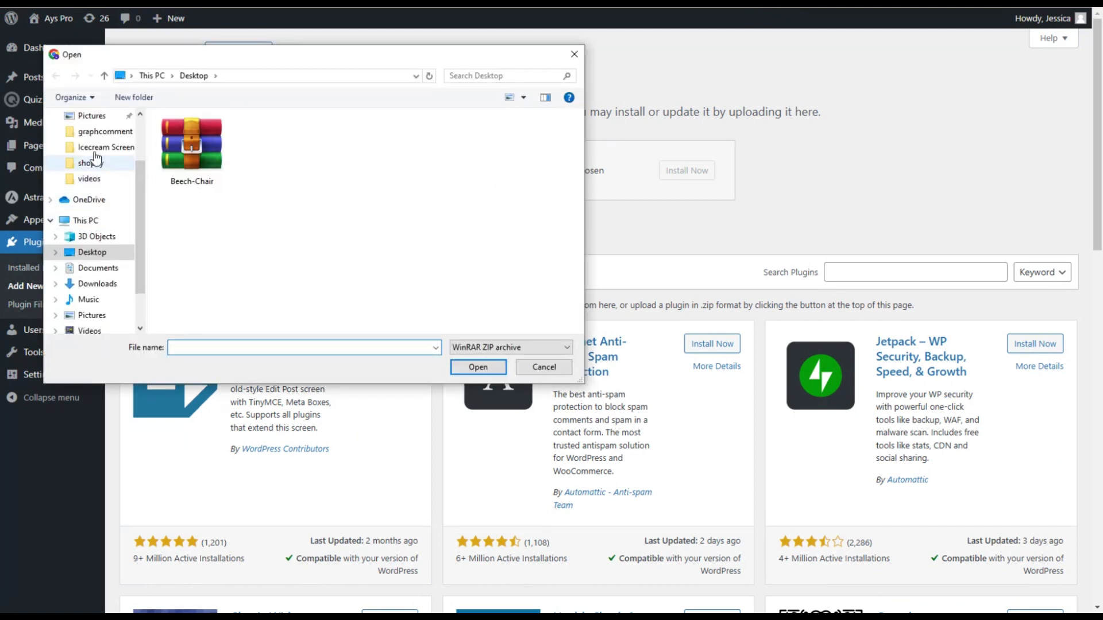
{"action": "left_click", "coordinate": [92, 131]}
{"action": "left_click", "coordinate": [343, 146]}
{"action": "double_click", "coordinate": [343, 147]}
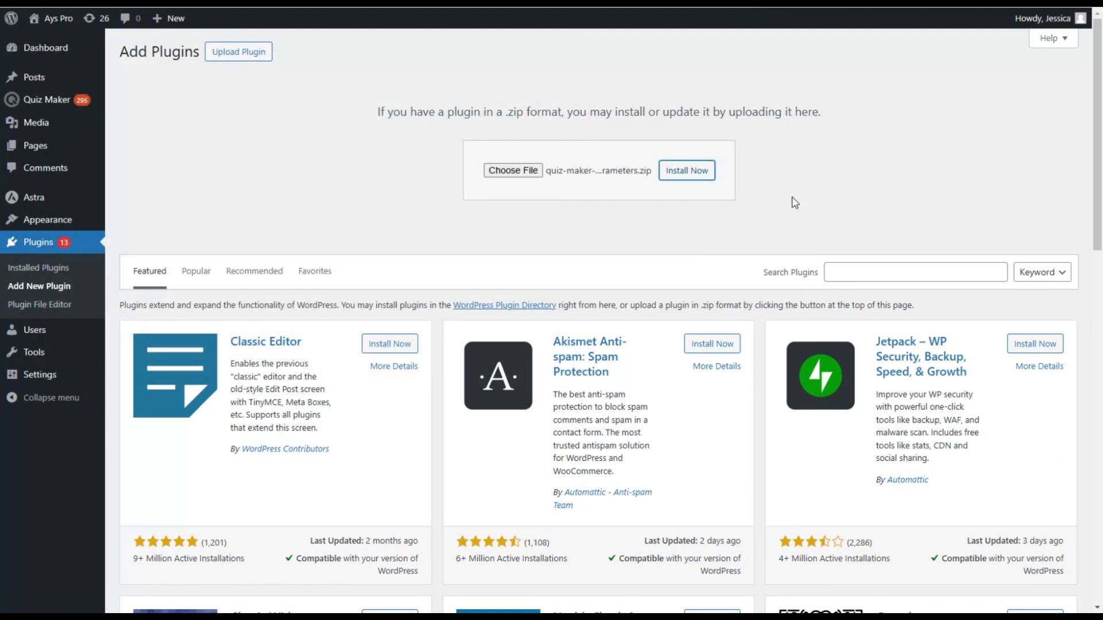
{"action": "left_click", "coordinate": [686, 171]}
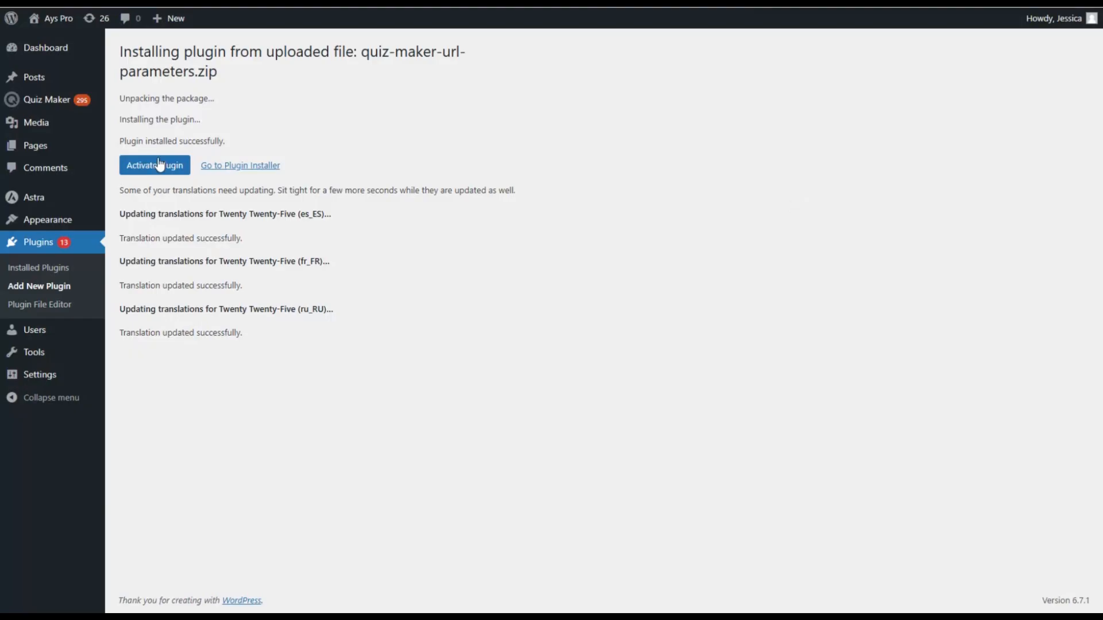
{"action": "left_click", "coordinate": [160, 164]}
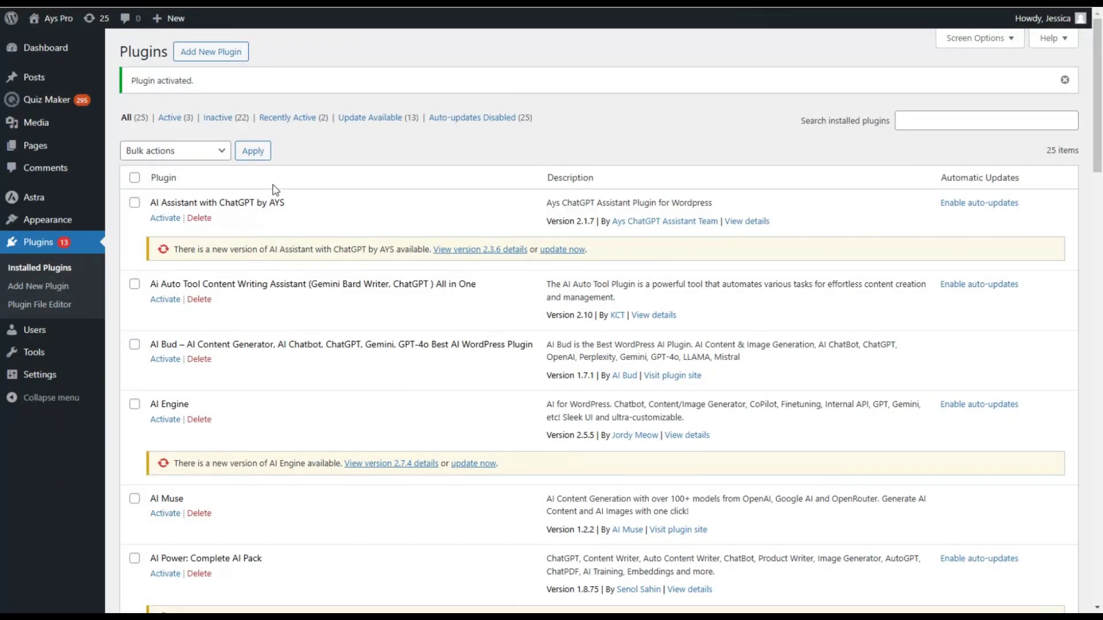
- Open the ADHD Test quiz in Quiz Maker and enable the URL Parameter option in its settings
{"action": "left_click", "coordinate": [46, 99]}
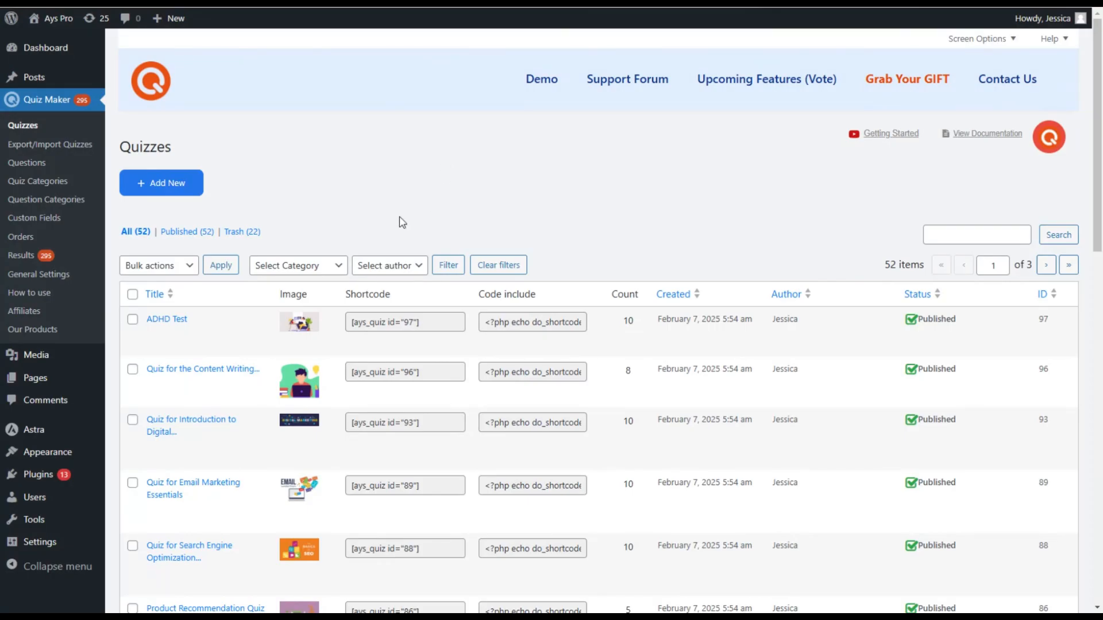
{"action": "left_click", "coordinate": [180, 316]}
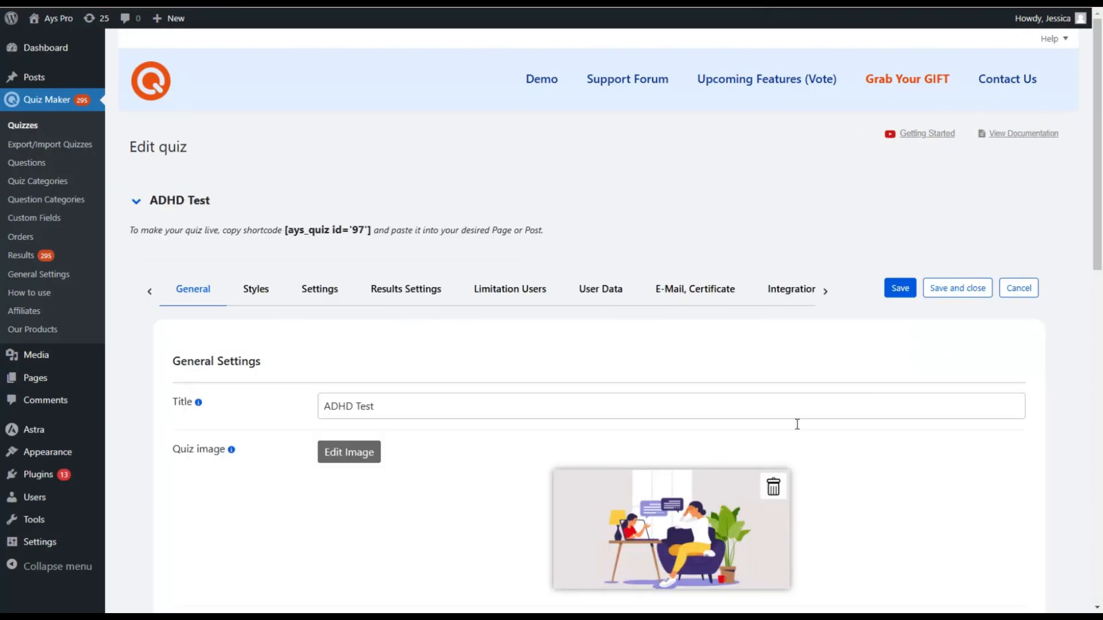
{"action": "left_click", "coordinate": [315, 290]}
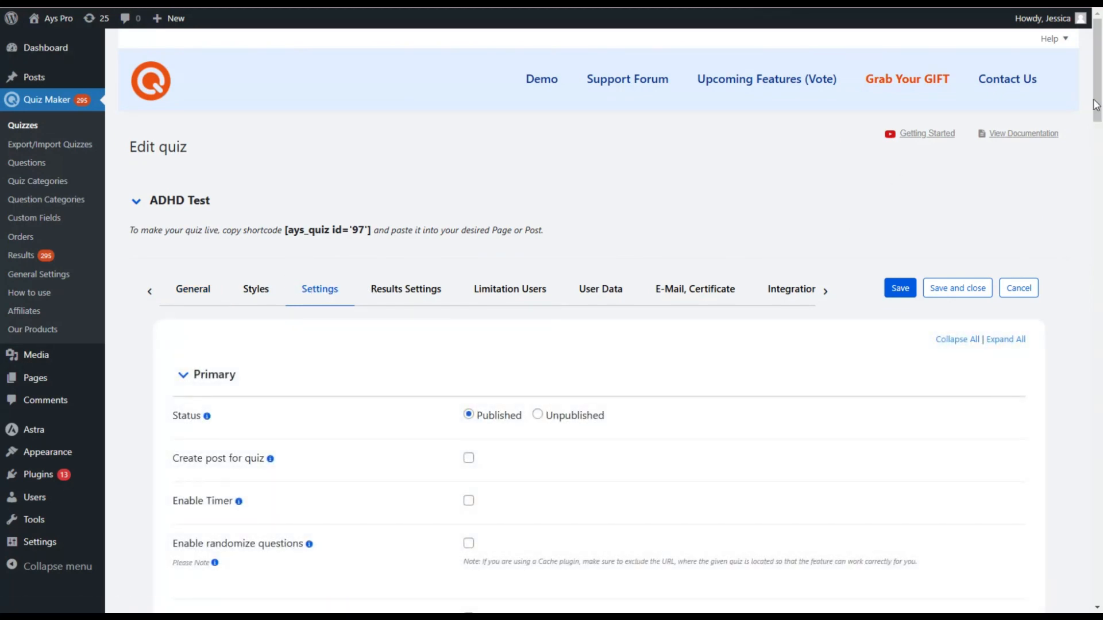
{"action": "left_click_drag", "start_coordinate": [1097, 96], "coordinate": [1100, 572]}
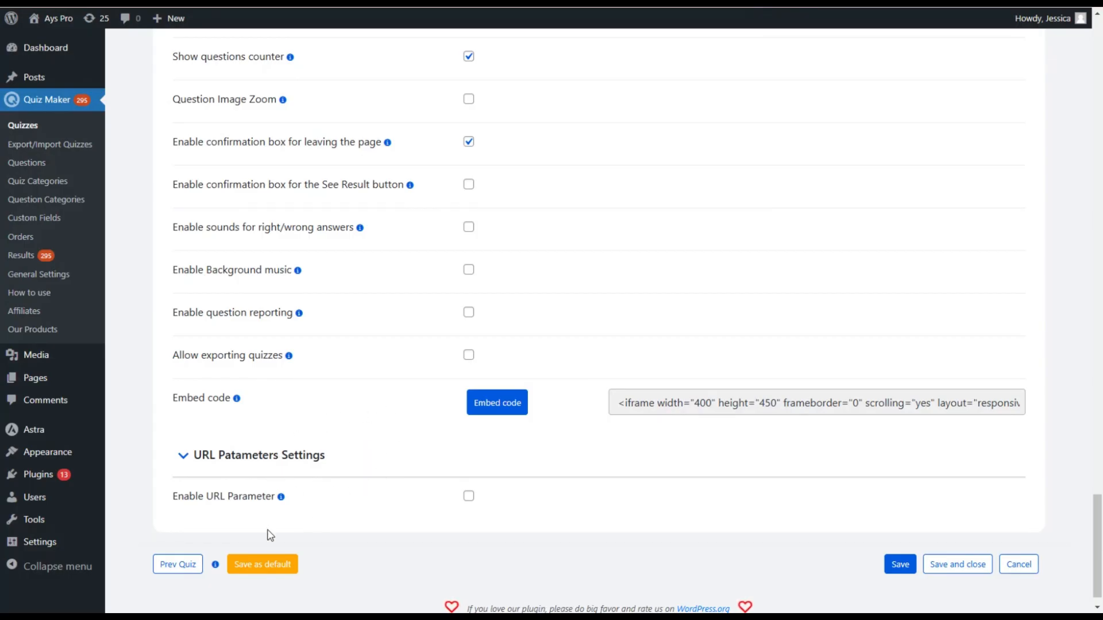
{"action": "left_click", "coordinate": [247, 497]}
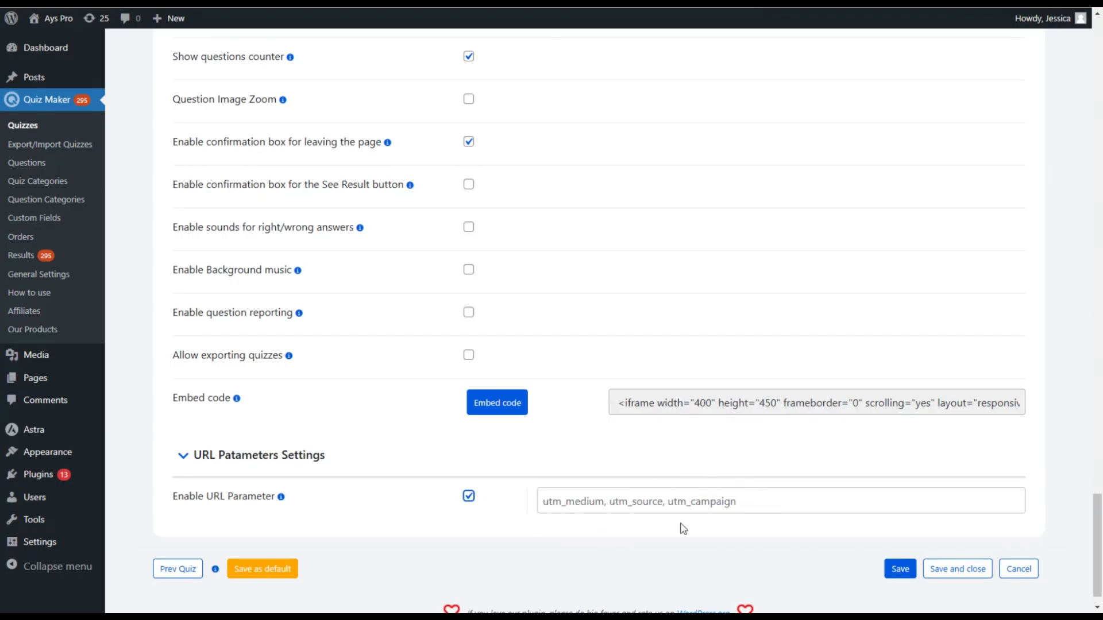
- Enter utm_source, quiz_name, device as the quiz's URL parameters and save the quiz
{"action": "left_click", "coordinate": [545, 500]}
{"action": "type", "text": "ut"}
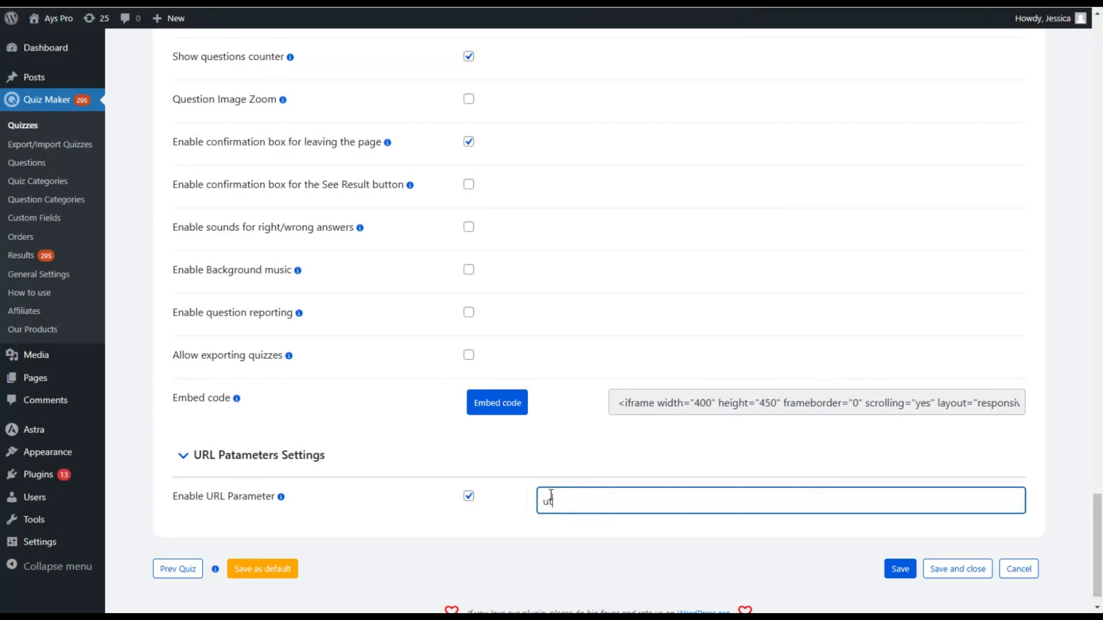
{"action": "type", "text": "m_source,"}
{"action": "type", "text": "q"}
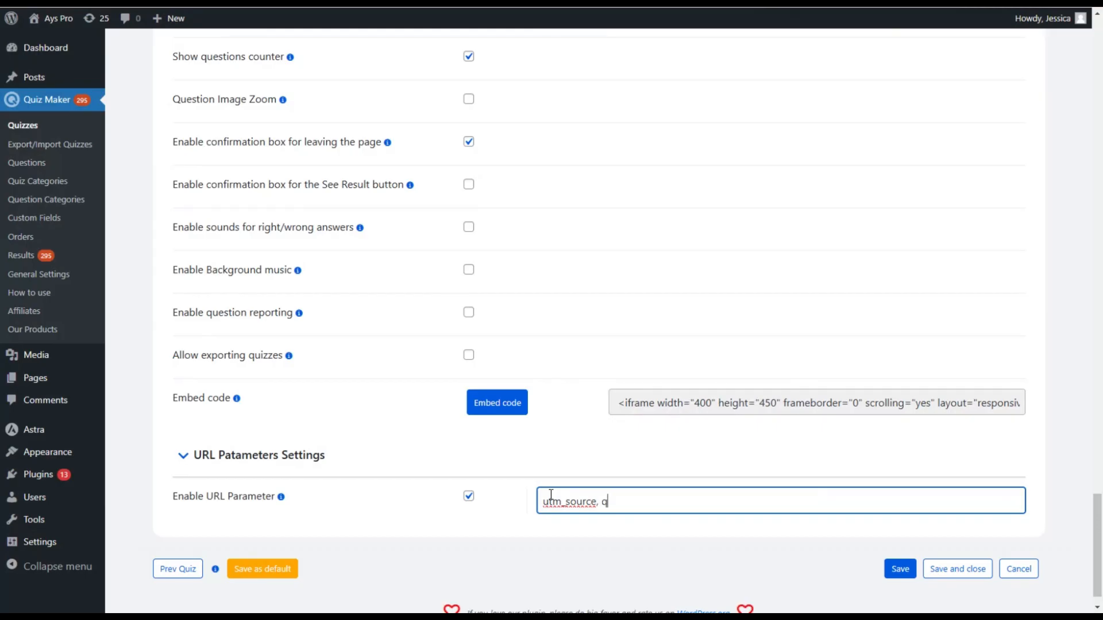
{"action": "type", "text": "uiz_name,"}
{"action": "type", "text": "de"}
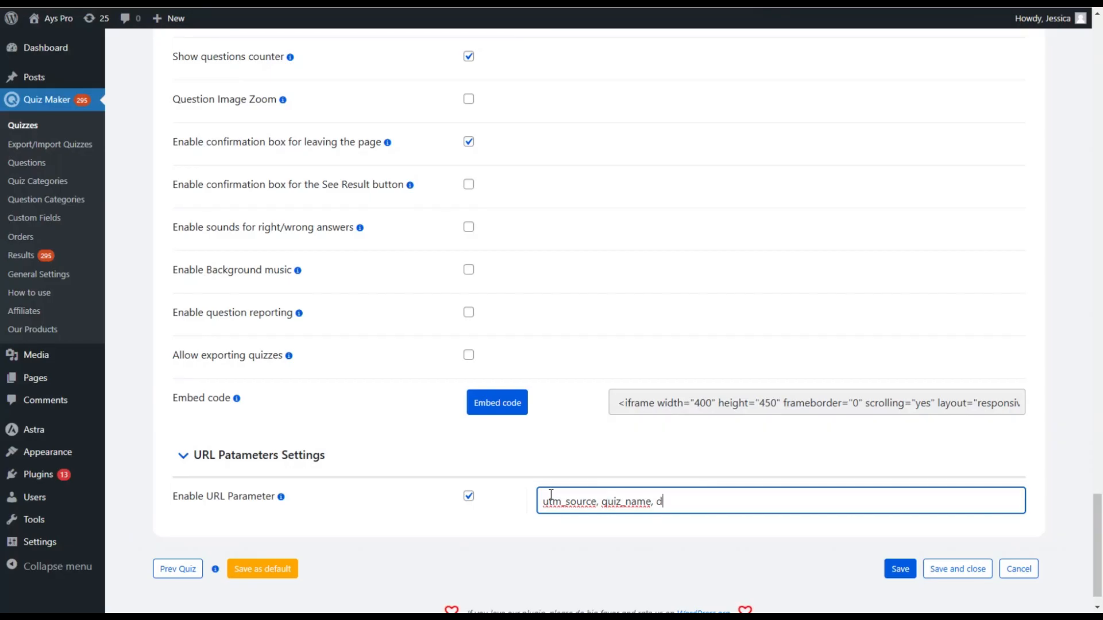
{"action": "type", "text": "vie"}
{"action": "type", "text": "ce"}
{"action": "left_click", "coordinate": [900, 568]}
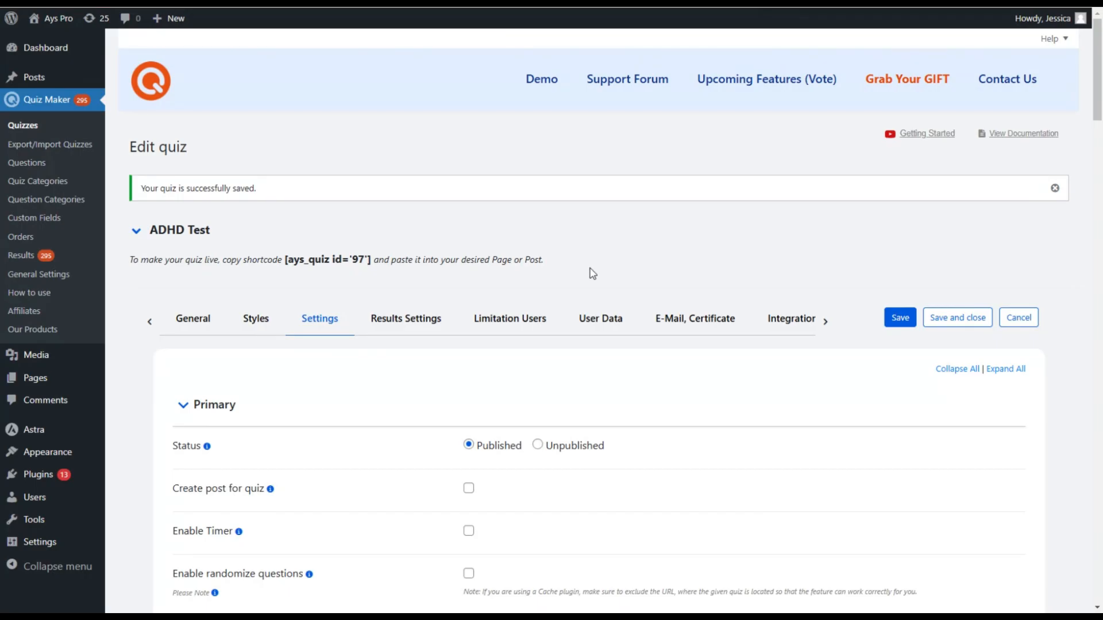
- Copy the ADHD Test quiz's shortcode and create a new post titled "URL PARAMETER QUIZ"
{"action": "left_click", "coordinate": [355, 259]}
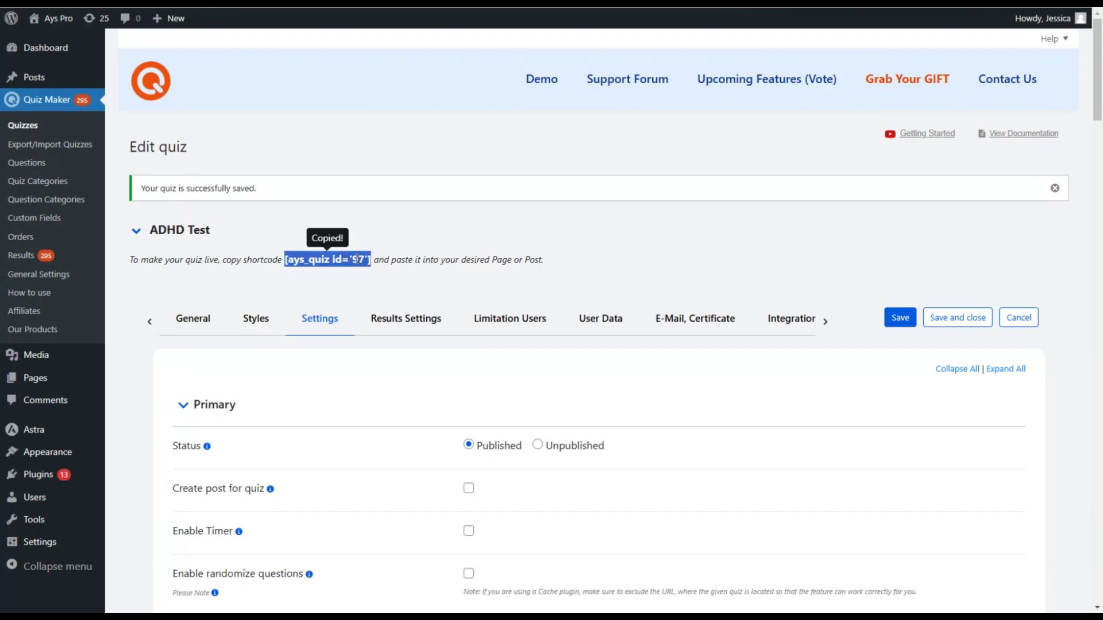
{"action": "mouse_move", "coordinate": [47, 80]}
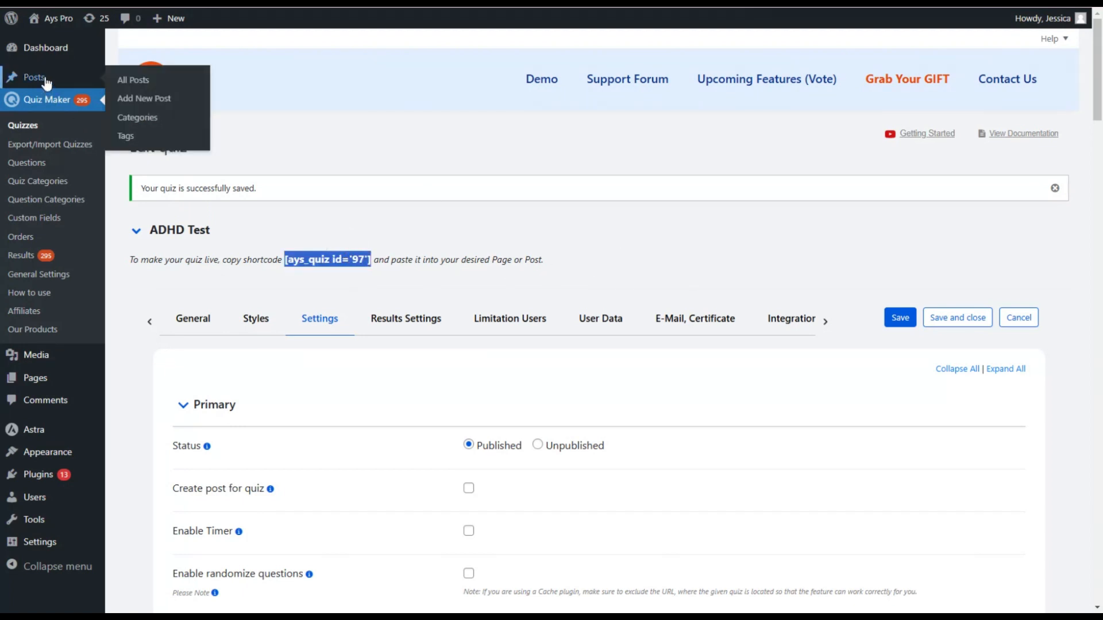
{"action": "left_click", "coordinate": [148, 104]}
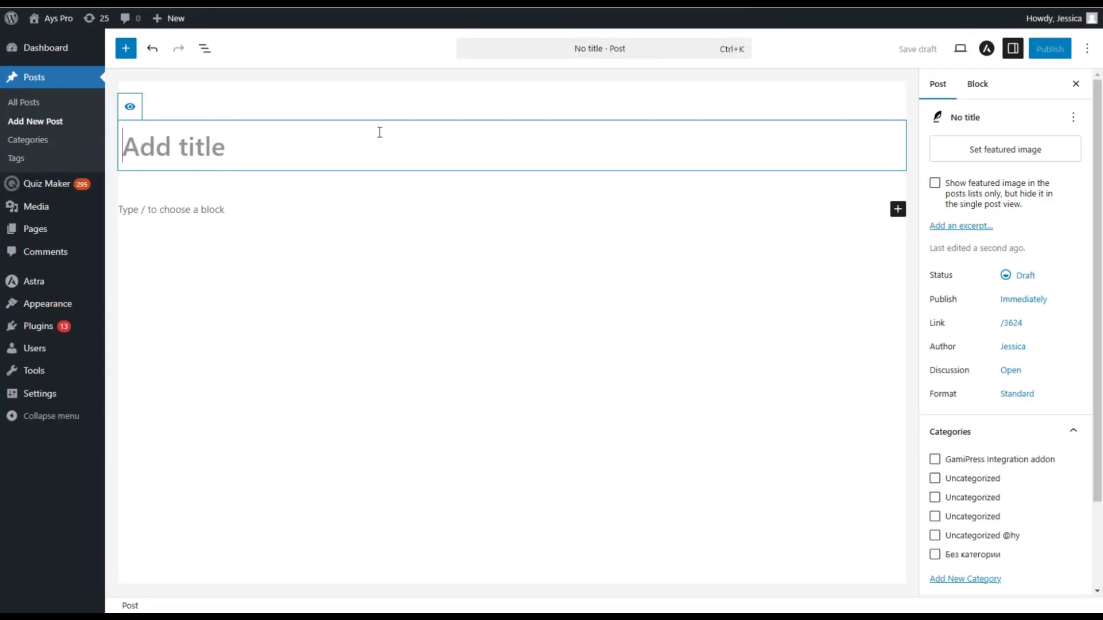
{"action": "type", "text": "URL"}
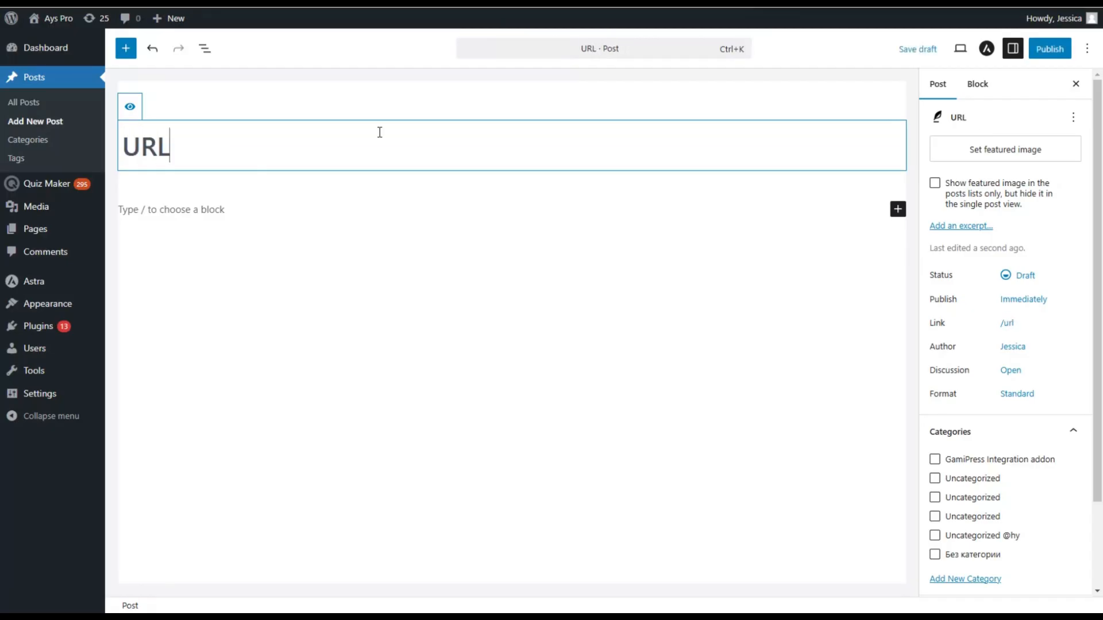
{"action": "type", "text": " PARA"}
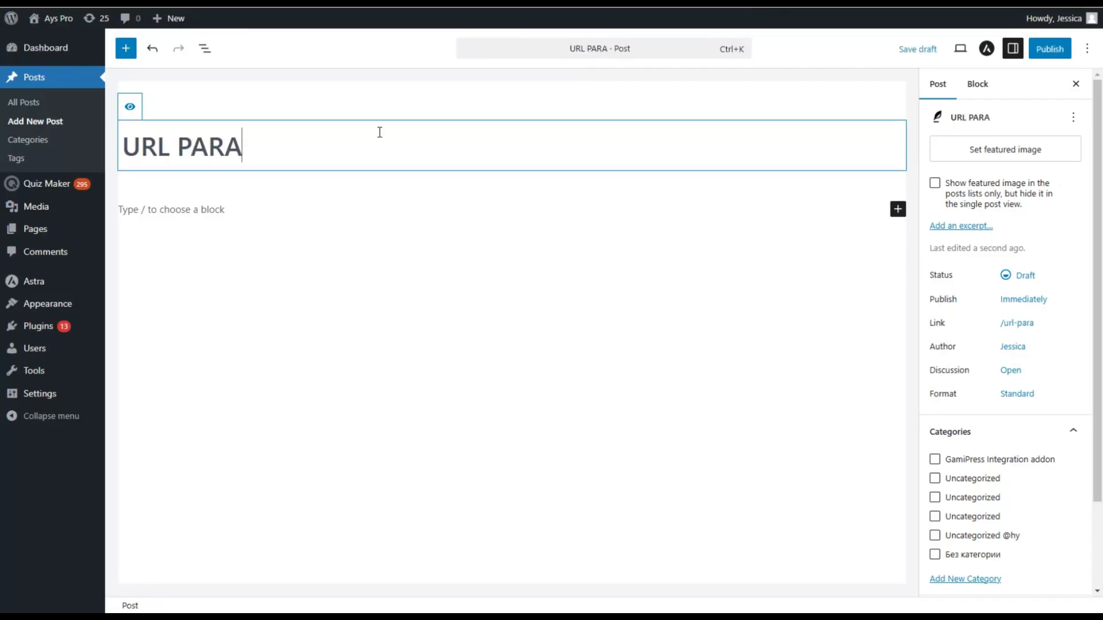
{"action": "type", "text": "METER "}
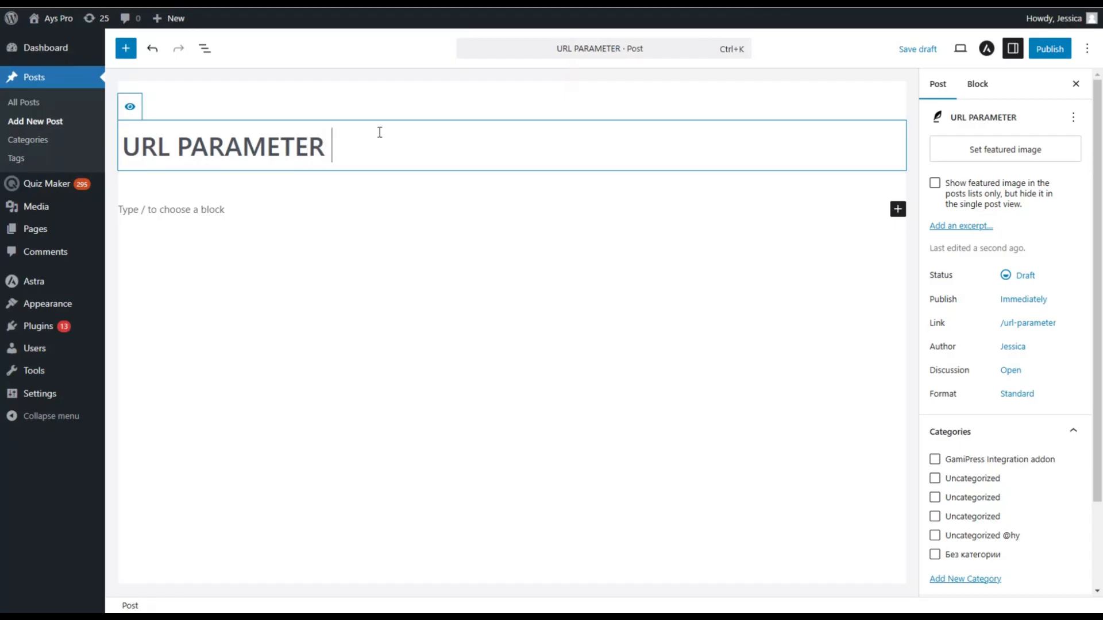
{"action": "type", "text": "QUIZ"}
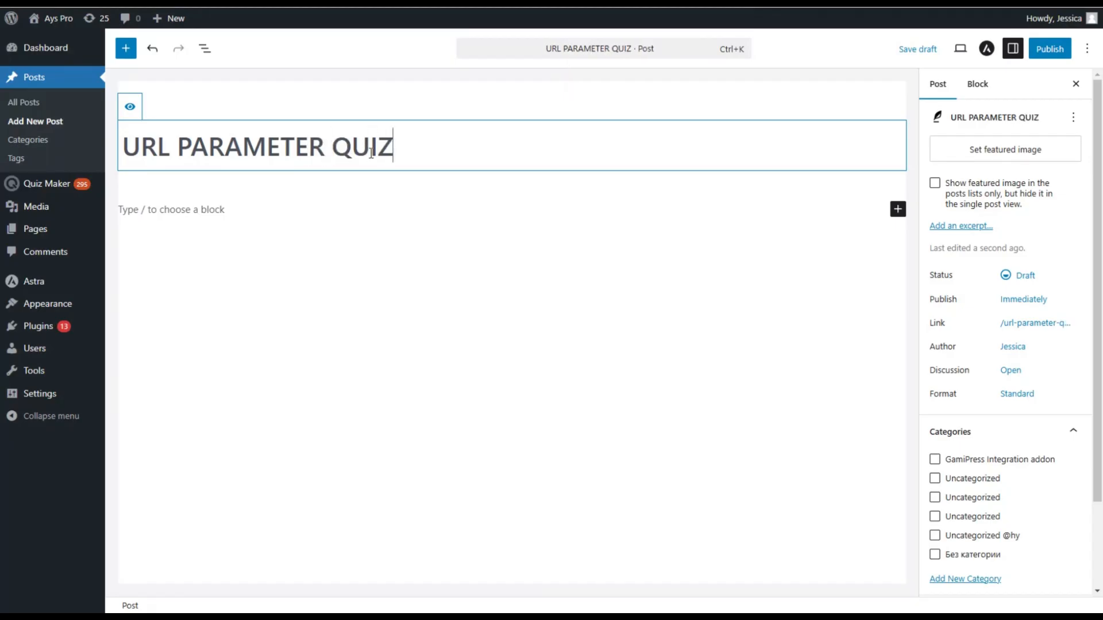
- Paste the copied quiz shortcode into the post body and publish the post
{"action": "left_click", "coordinate": [282, 201]}
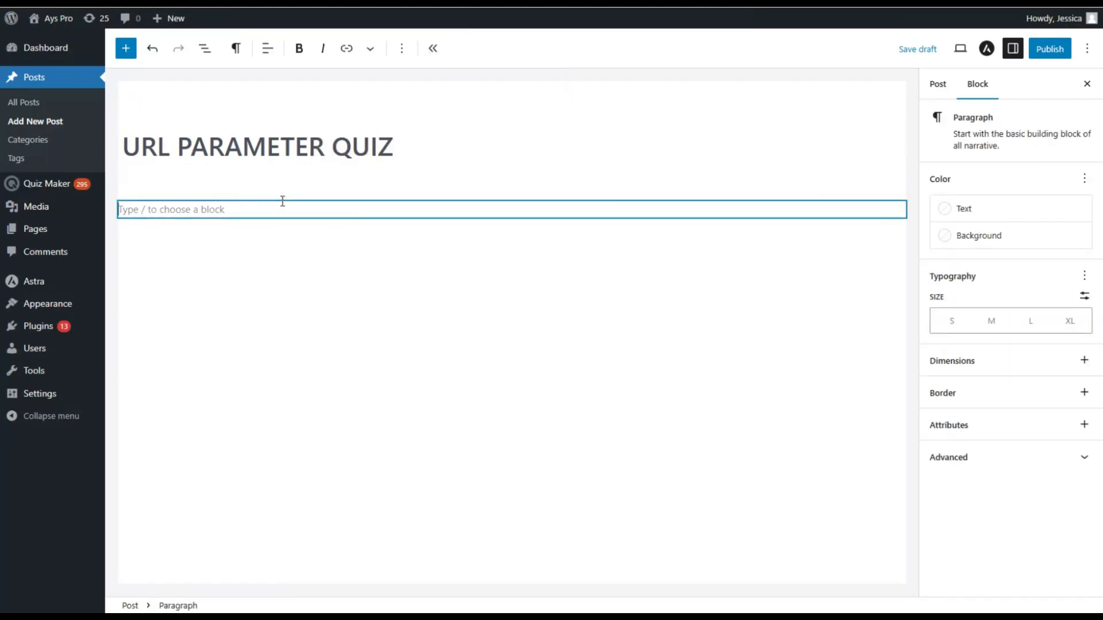
{"action": "key", "text": "ctrl+v"}
{"action": "left_click", "coordinate": [1044, 50]}
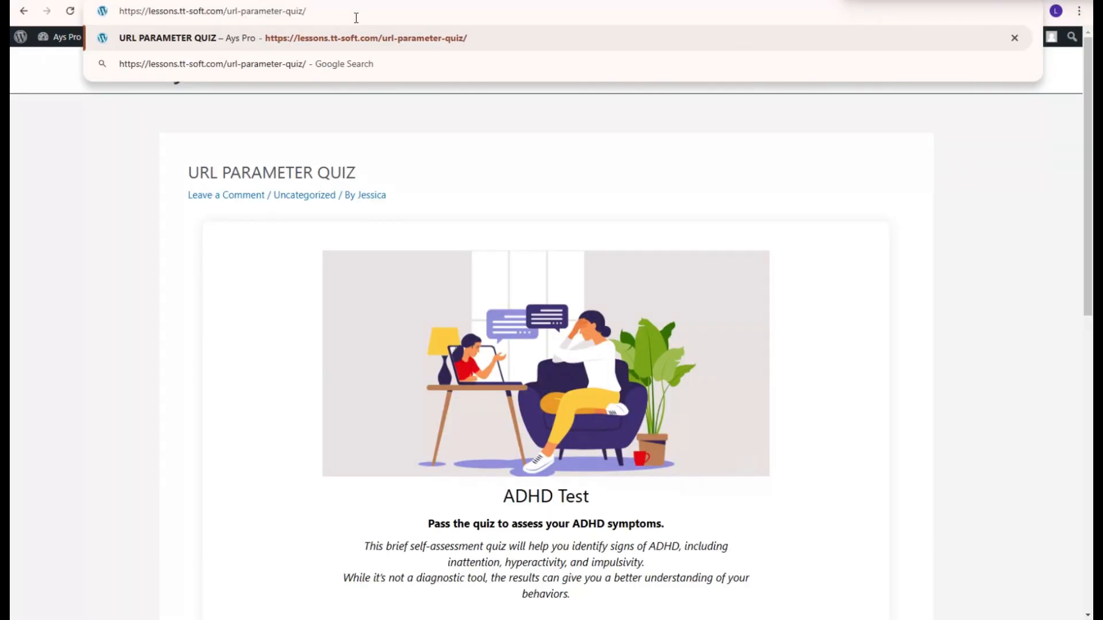
- Load the published post with ?utm_source=testwebsite&quiz_name=adhd&device=pc appended to its URL
{"action": "type", "text": "?"}
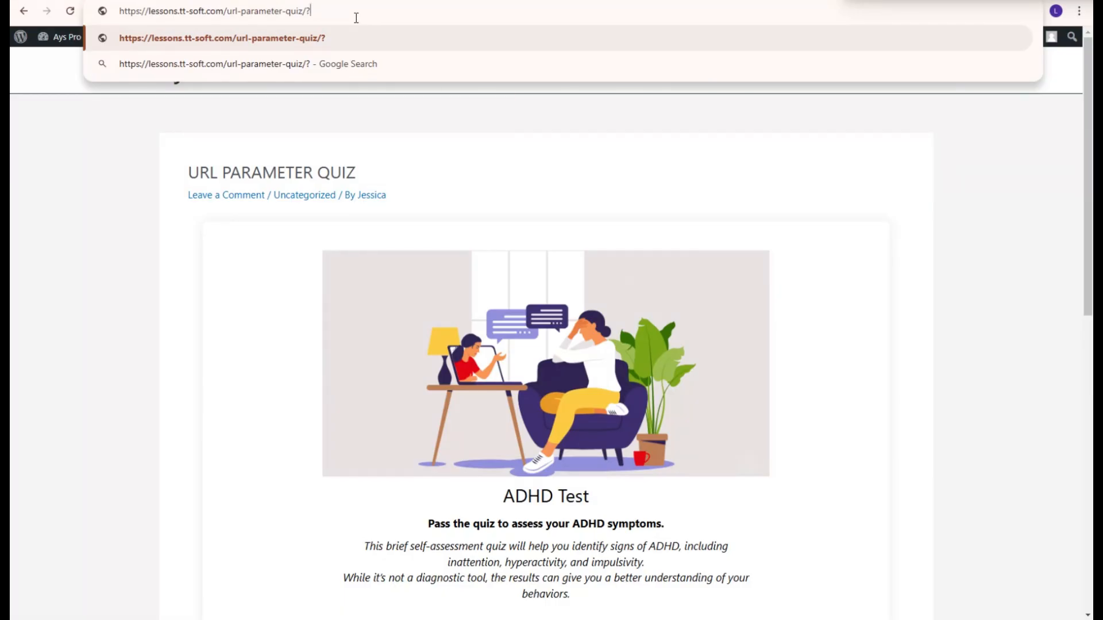
{"action": "type", "text": "utm"}
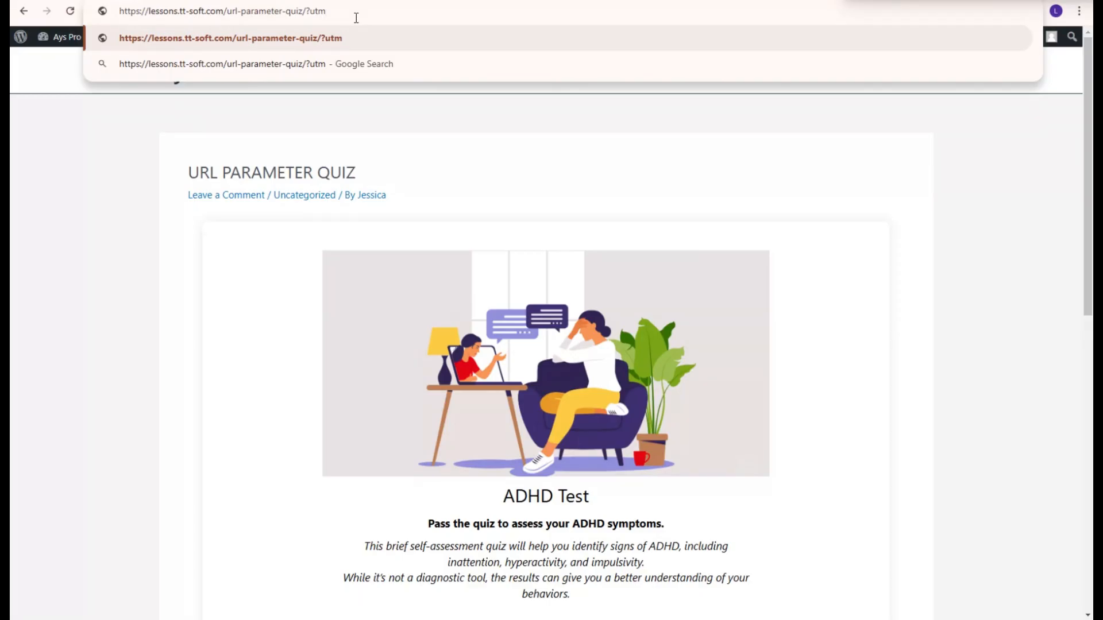
{"action": "type", "text": "_source=testwe"}
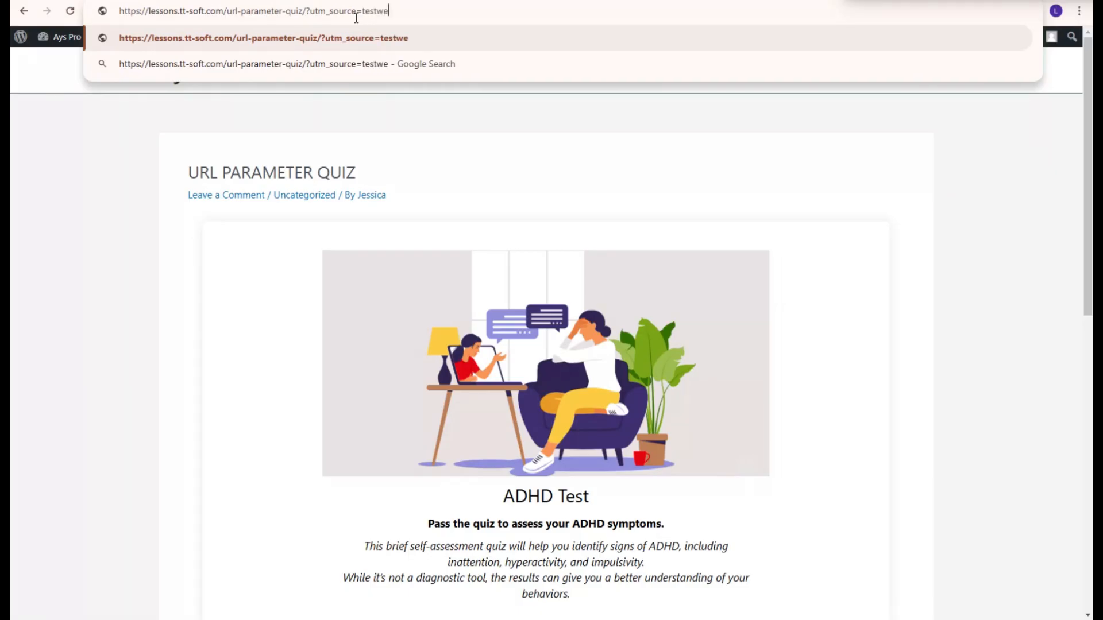
{"action": "type", "text": "bsite"}
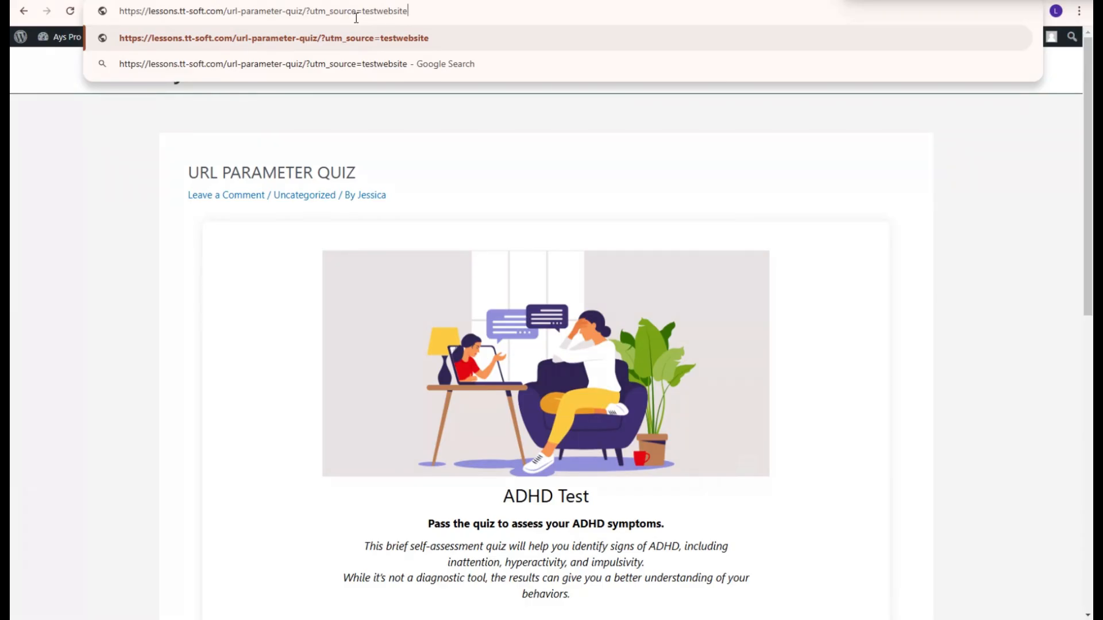
{"action": "type", "text": "&quiz"}
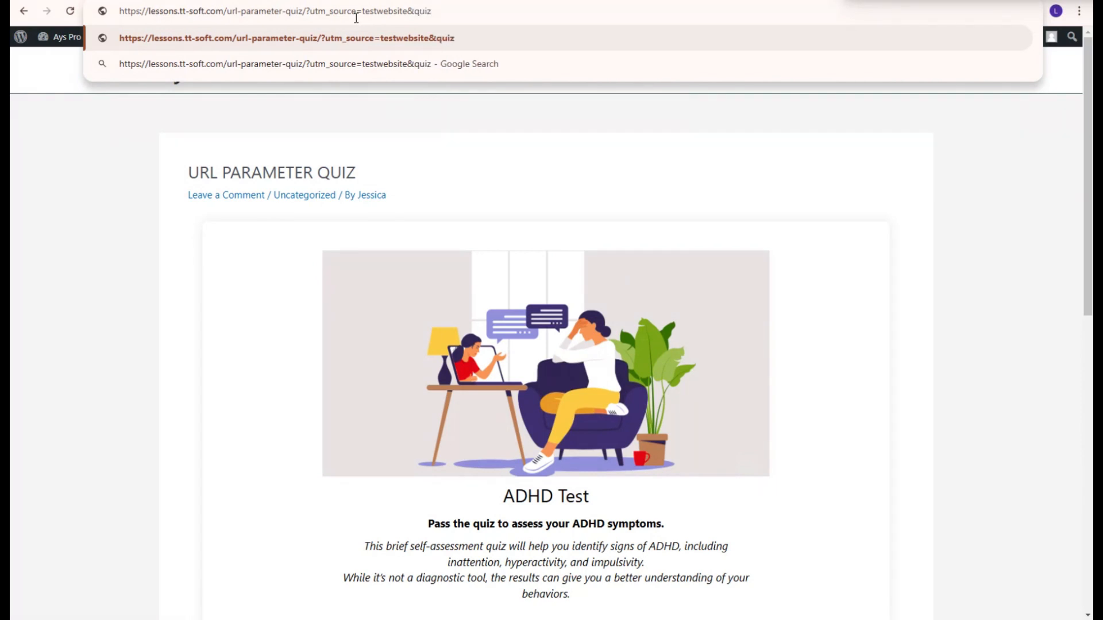
{"action": "type", "text": "_name"}
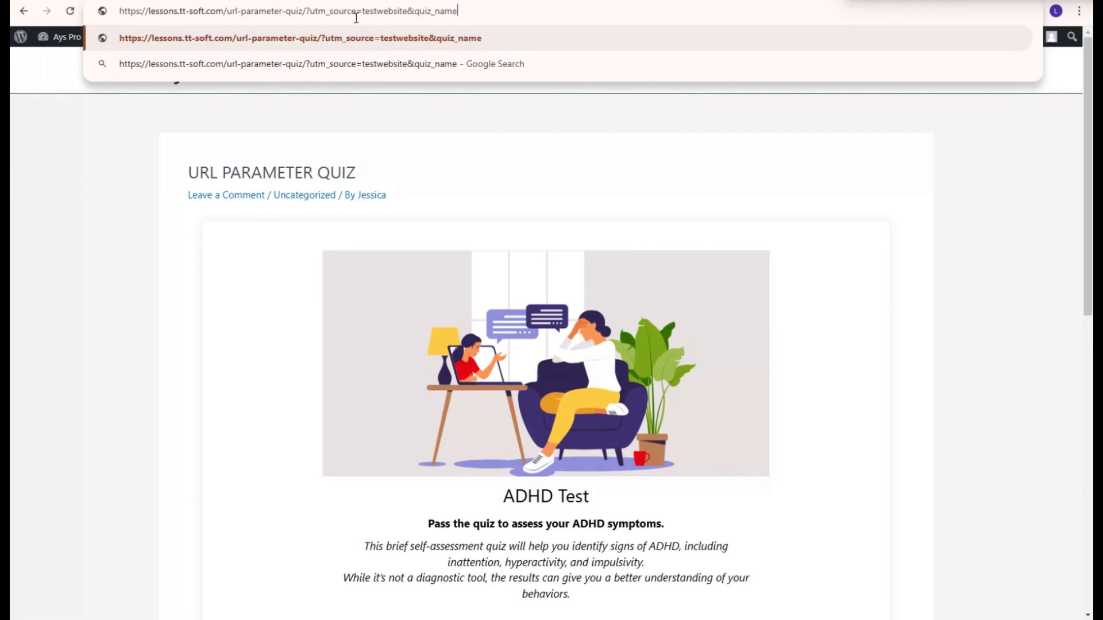
{"action": "type", "text": "=adhd"}
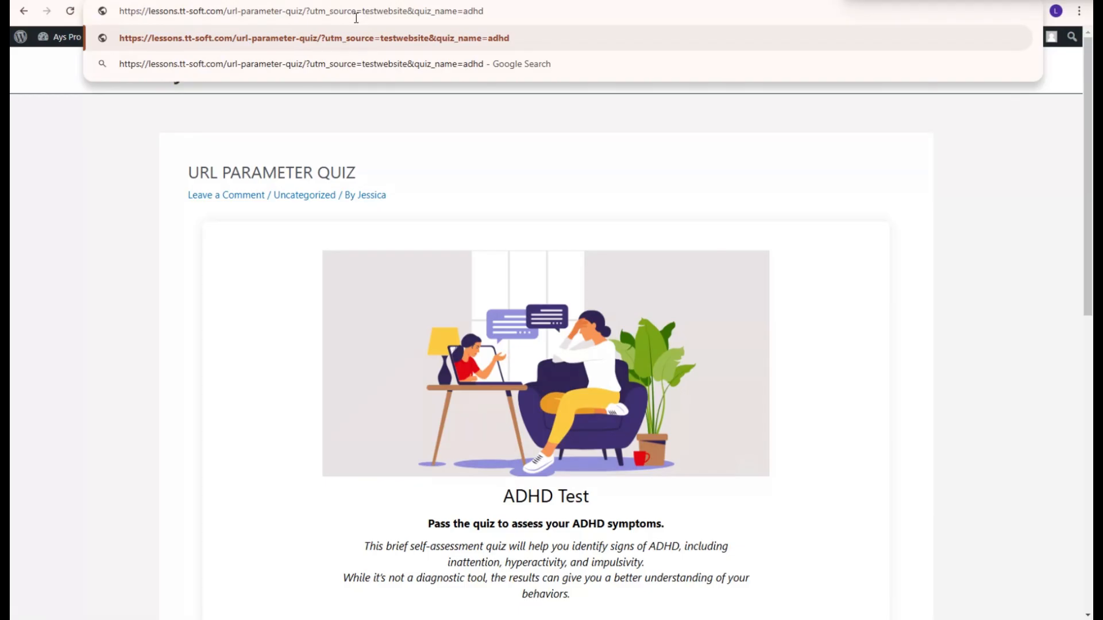
{"action": "type", "text": "&device"}
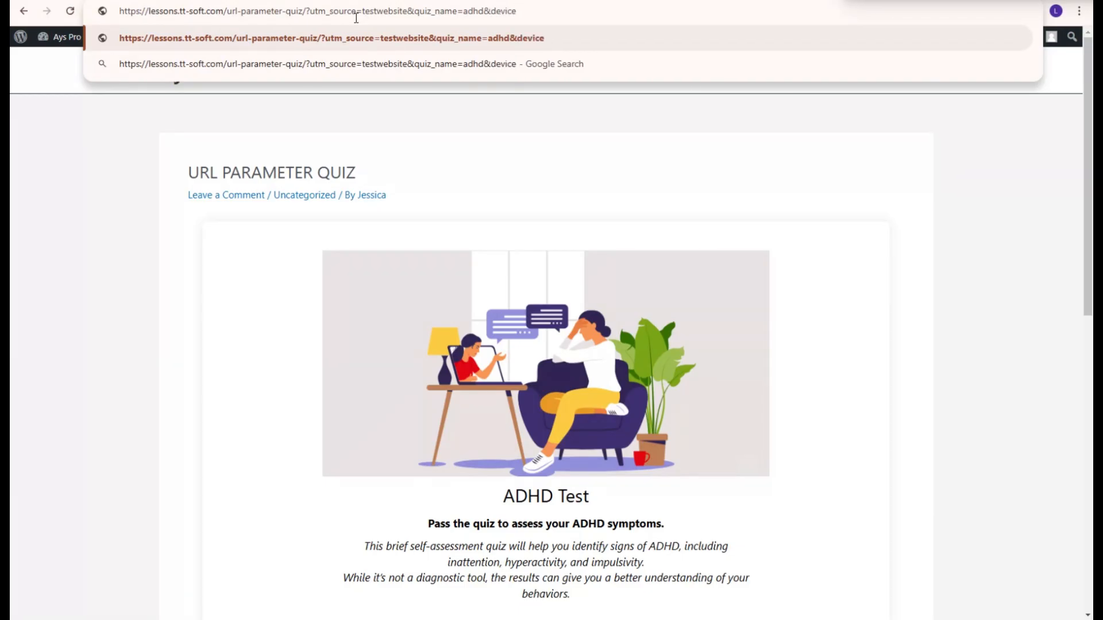
{"action": "type", "text": "=pc"}
{"action": "key", "text": "Return"}
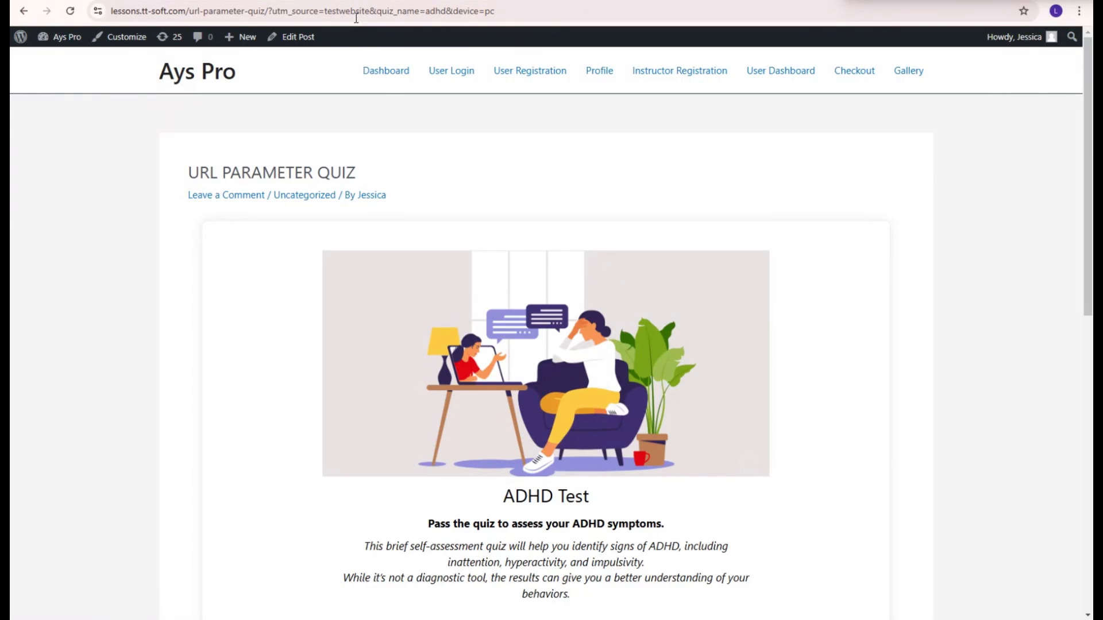
- Start the ADHD Test quiz, fill in the participant's name and e-mail, set the gender to Female, and continue to the questions
{"action": "scroll", "coordinate": [536, 149], "scroll_direction": "down", "scroll_amount": 1}
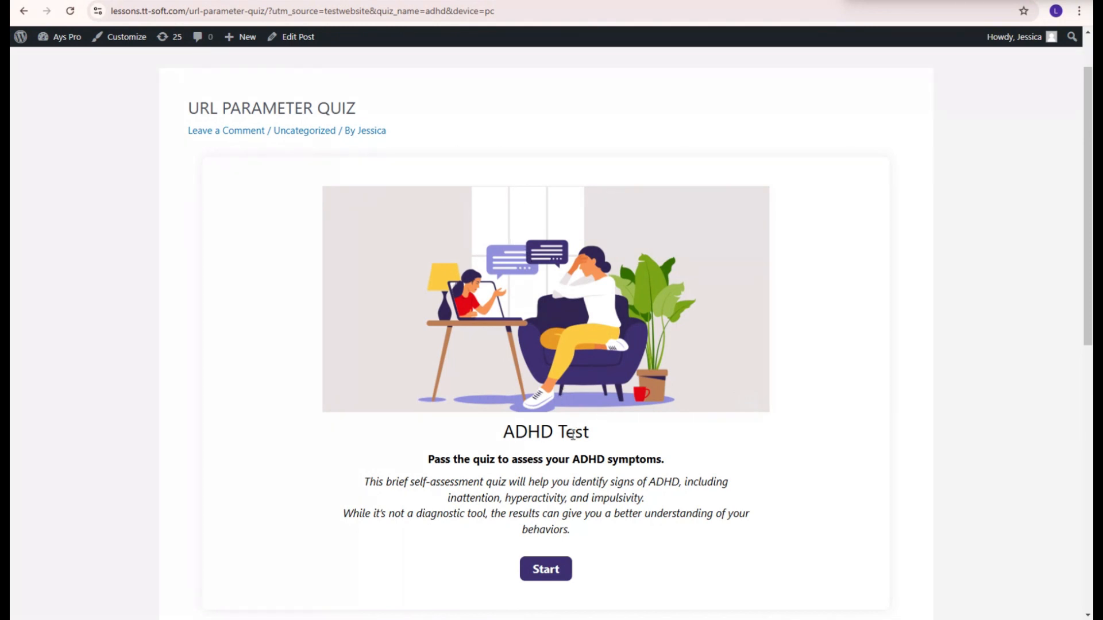
{"action": "left_click", "coordinate": [559, 572]}
{"action": "left_click", "coordinate": [385, 225]}
{"action": "type", "text": "Jessica"}
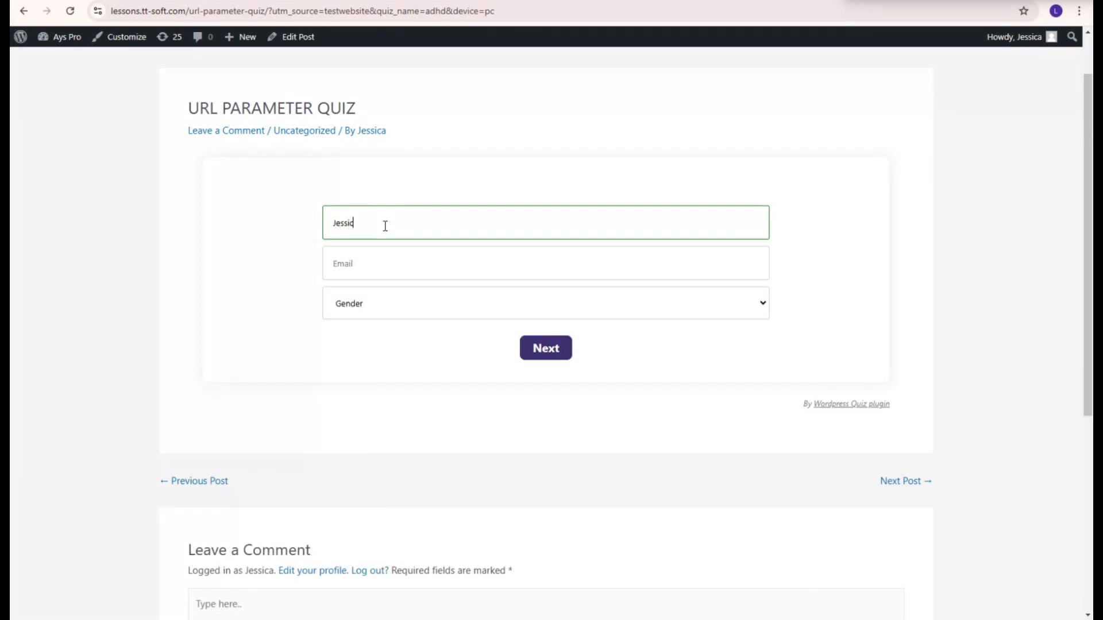
{"action": "left_click", "coordinate": [389, 264]}
{"action": "type", "text": "test@"}
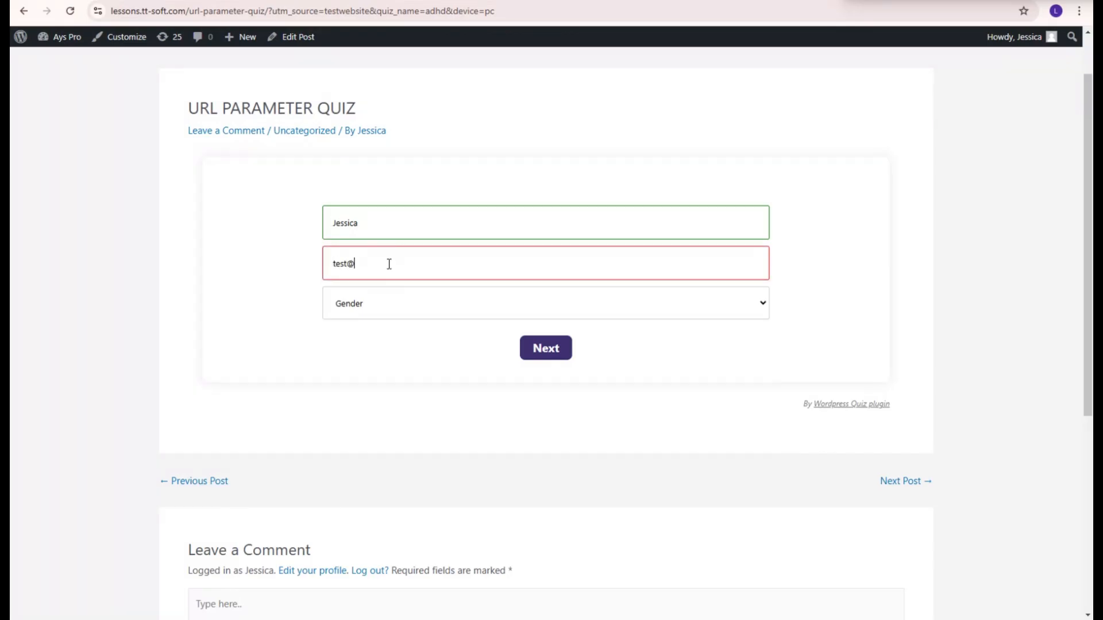
{"action": "type", "text": "gmail.com"}
{"action": "left_click", "coordinate": [391, 305]}
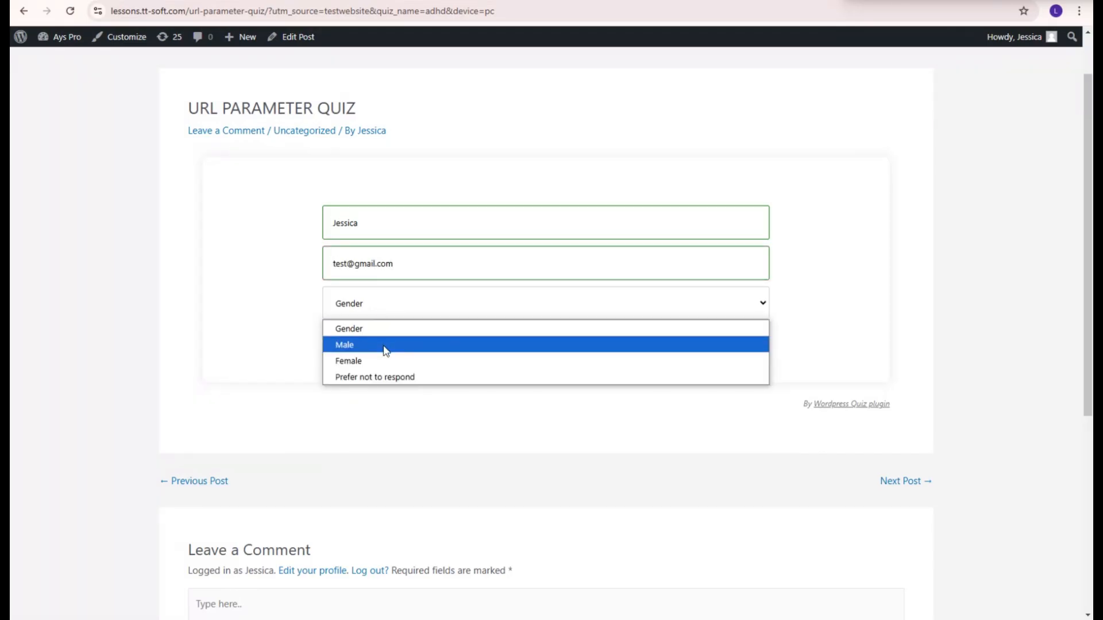
{"action": "left_click", "coordinate": [385, 360]}
{"action": "left_click", "coordinate": [540, 349]}
- Answer the ten ADHD Test questions, choosing Rarely or Sometimes for most of them, and finish the quiz
{"action": "left_click", "coordinate": [406, 431]}
{"action": "left_click", "coordinate": [398, 446]}
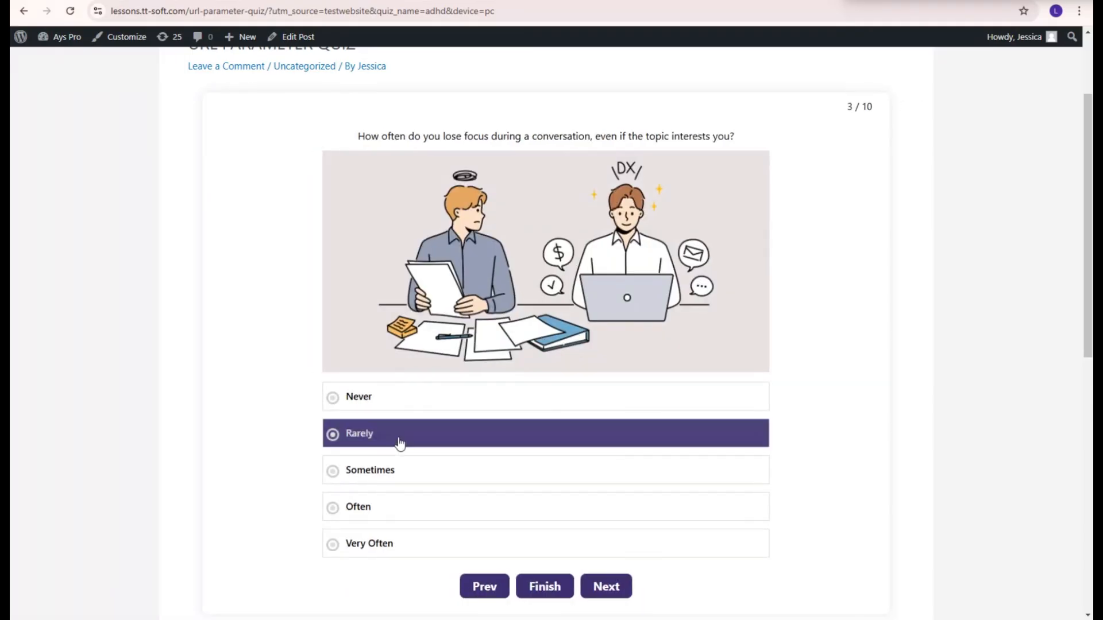
{"action": "left_click", "coordinate": [384, 480]}
{"action": "left_click", "coordinate": [494, 470]}
{"action": "left_click", "coordinate": [534, 472]}
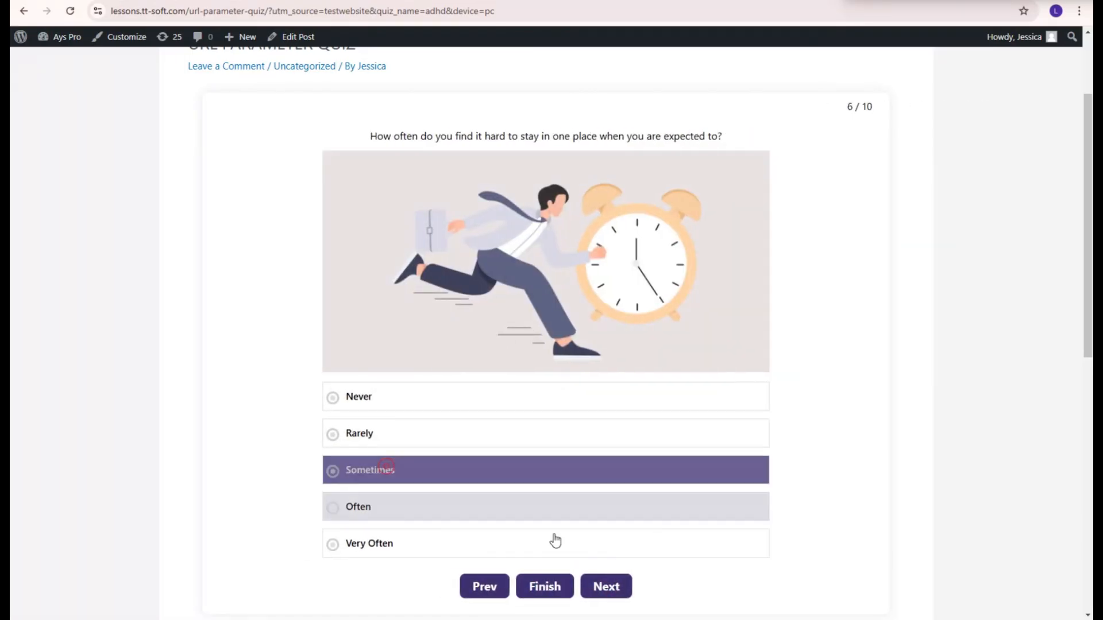
{"action": "left_click", "coordinate": [414, 474]}
{"action": "left_click", "coordinate": [362, 466]}
{"action": "left_click", "coordinate": [603, 588]}
{"action": "left_click", "coordinate": [476, 464]}
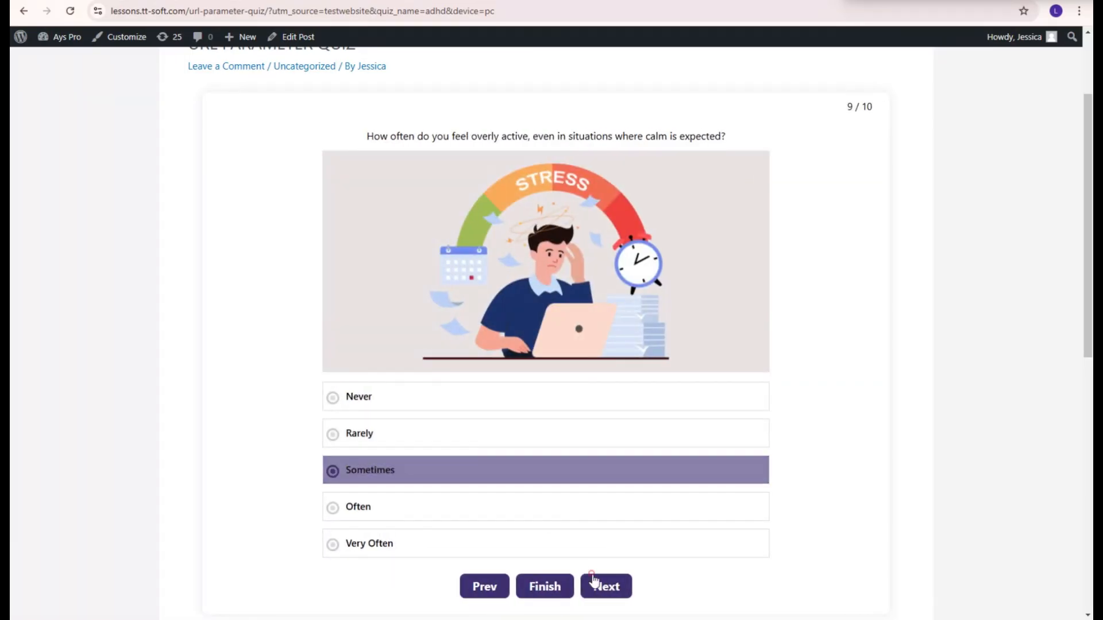
{"action": "left_click", "coordinate": [593, 582]}
{"action": "left_click", "coordinate": [554, 458]}
{"action": "left_click", "coordinate": [592, 584]}
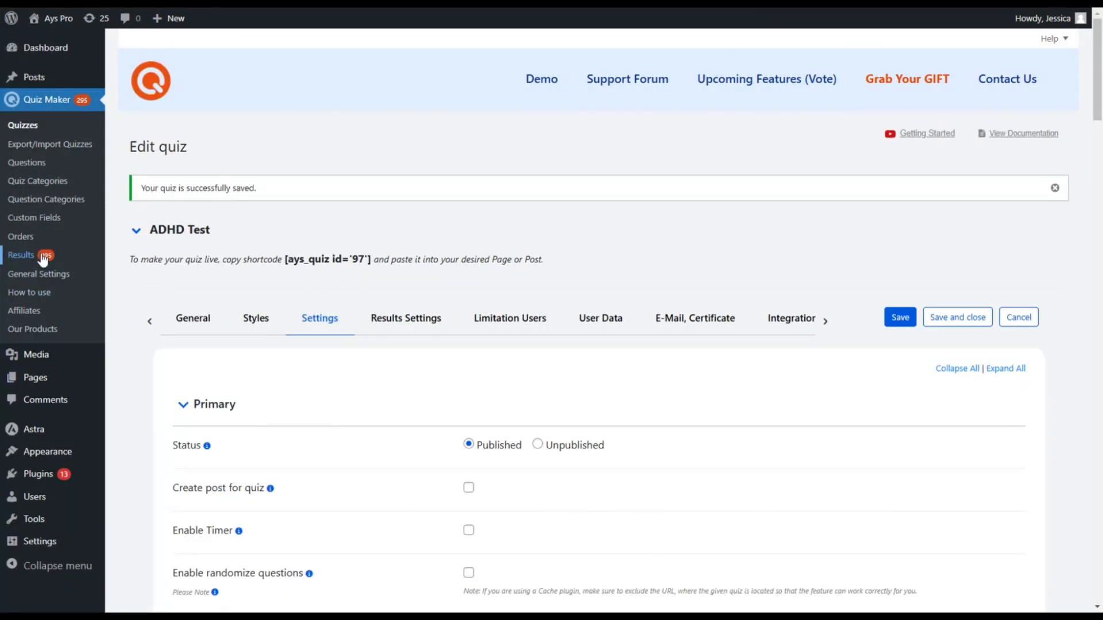
- Open the detailed report of the newest ADHD Test result in Quiz Maker and examine its URL Parameters Information
{"action": "left_click", "coordinate": [43, 257]}
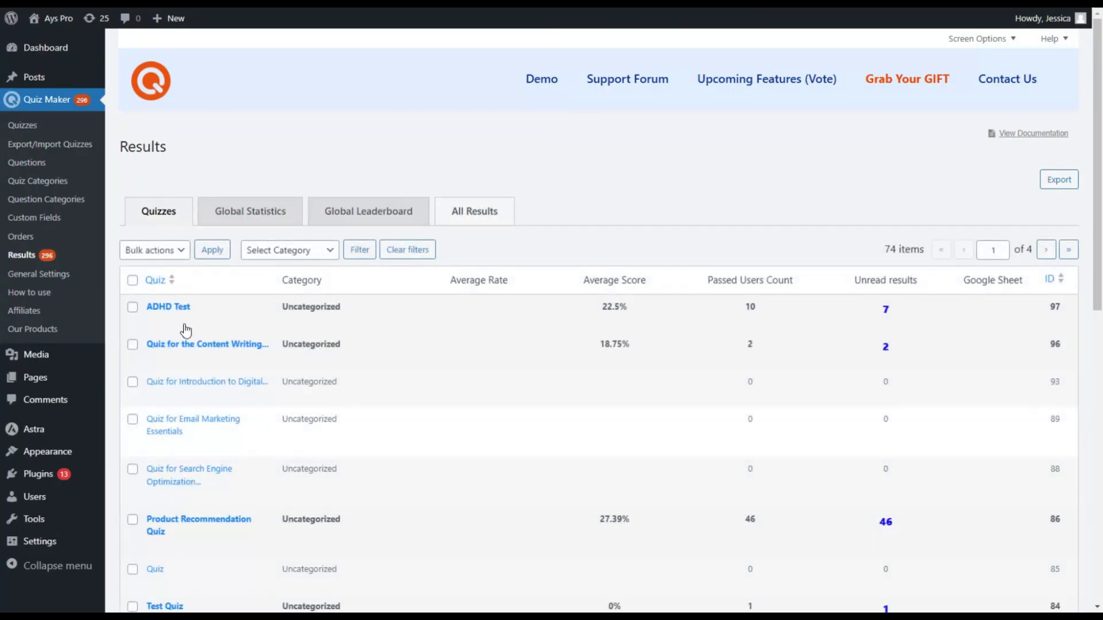
{"action": "left_click", "coordinate": [168, 306]}
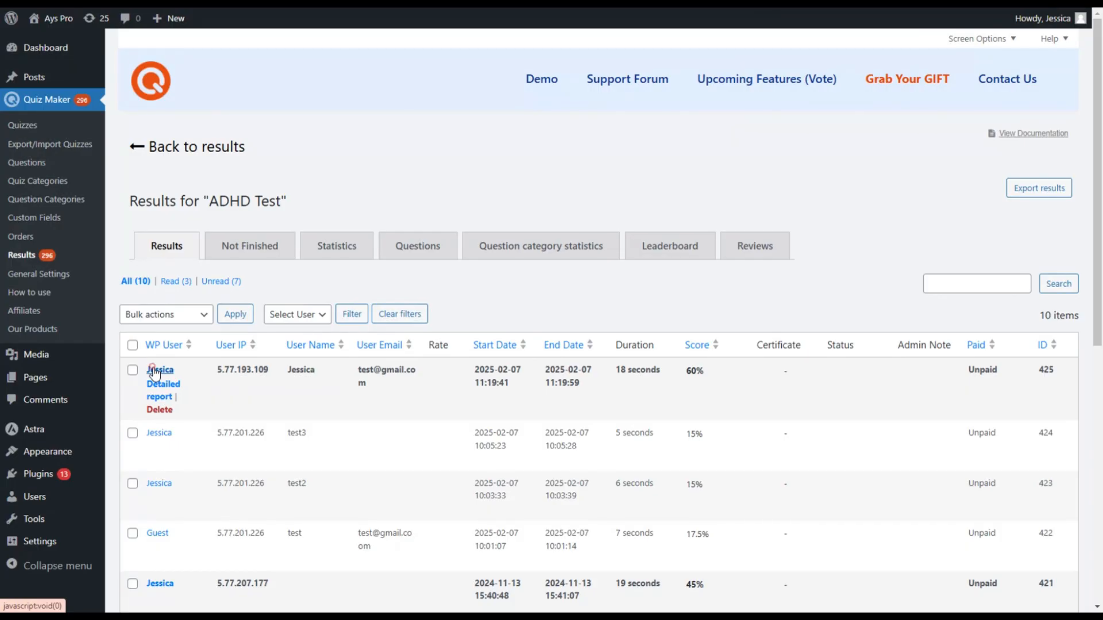
{"action": "left_click", "coordinate": [156, 373]}
{"action": "scroll", "coordinate": [419, 328], "scroll_direction": "down", "scroll_amount": 5}
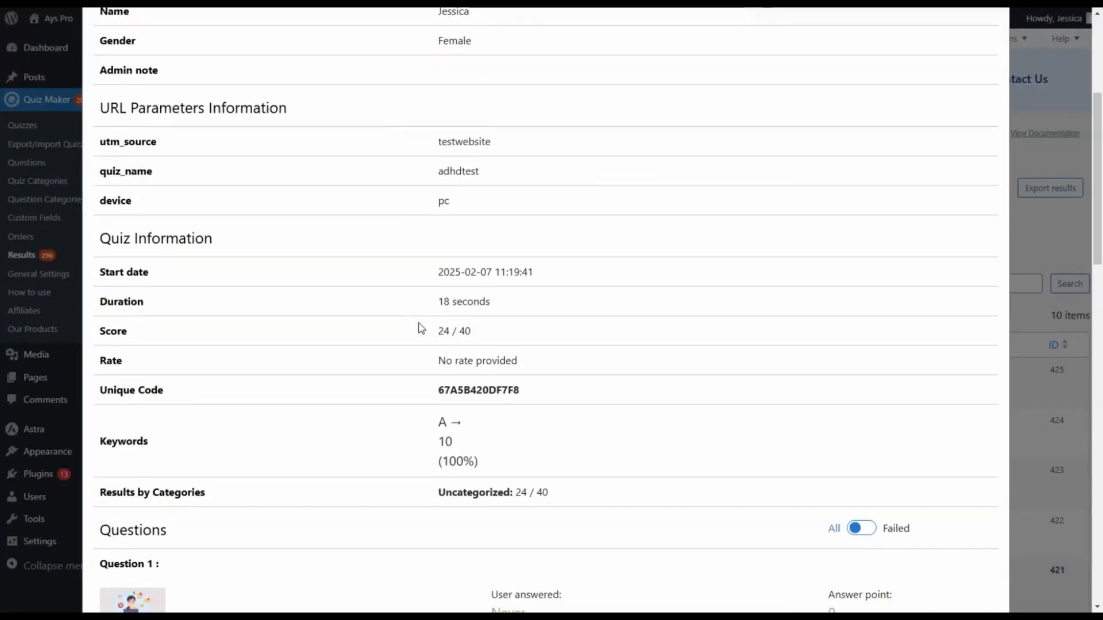